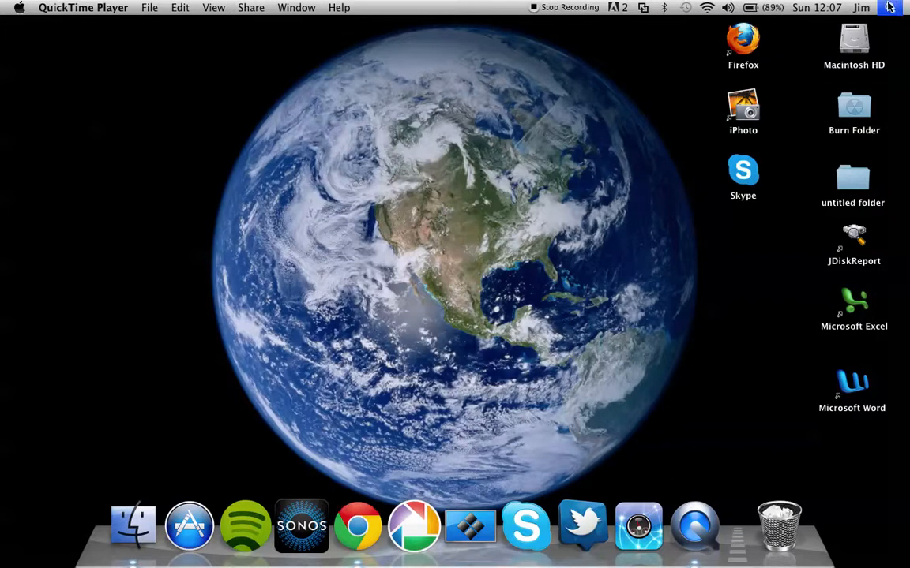
Search the Mac for "uti" and open Disk Utility
click(889, 7)
key(BackSpace)
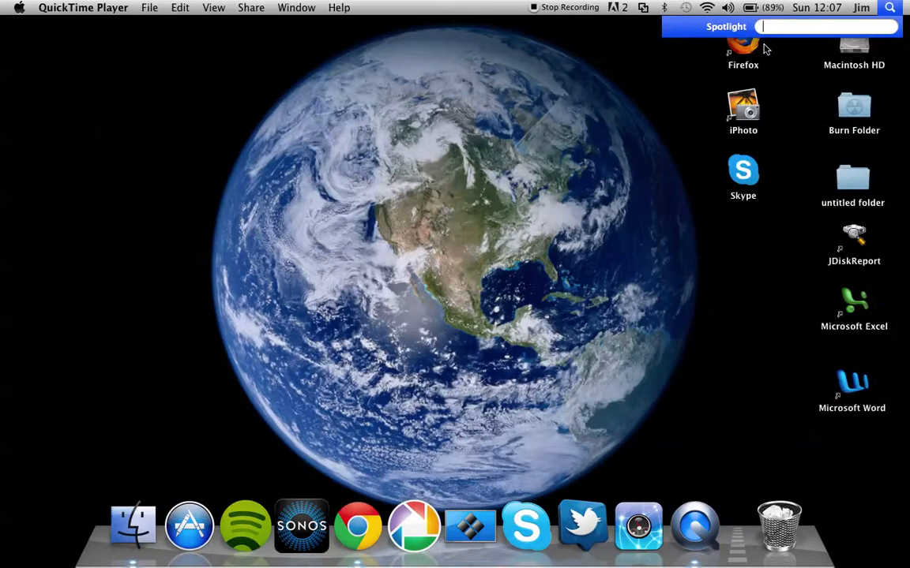
text(uti)
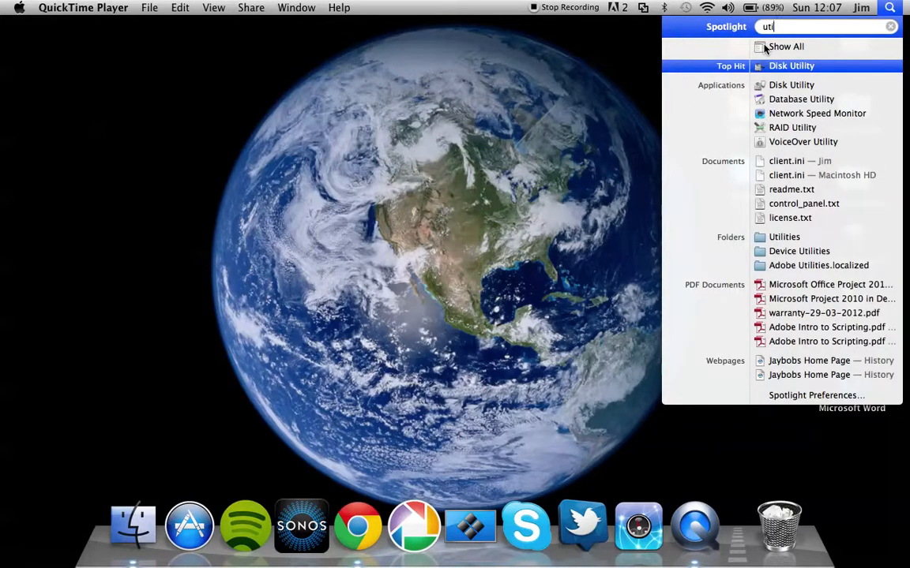
key(Down)
key(Up)
key(Return)
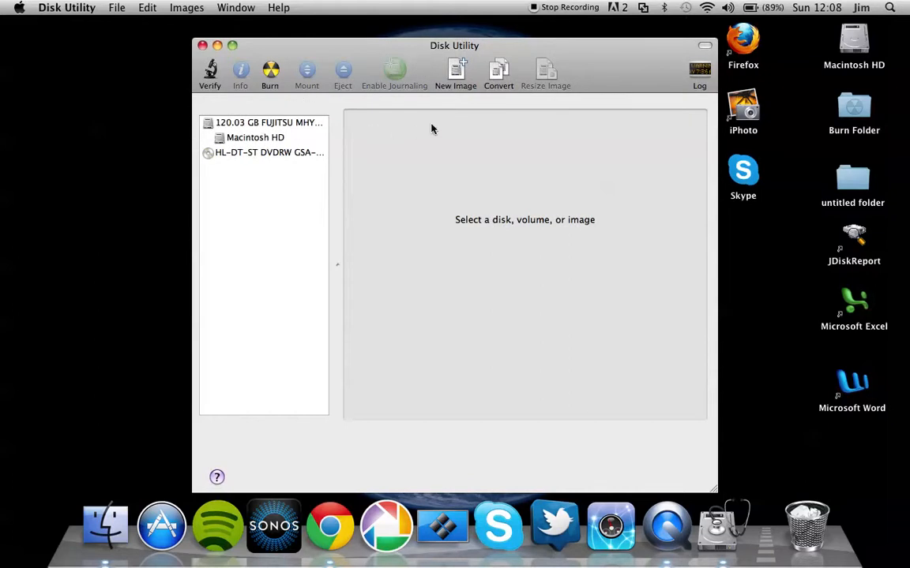
Start a new disk image saved as "top secret" on the Desktop, with "top secret" also as its volume name
click(442, 69)
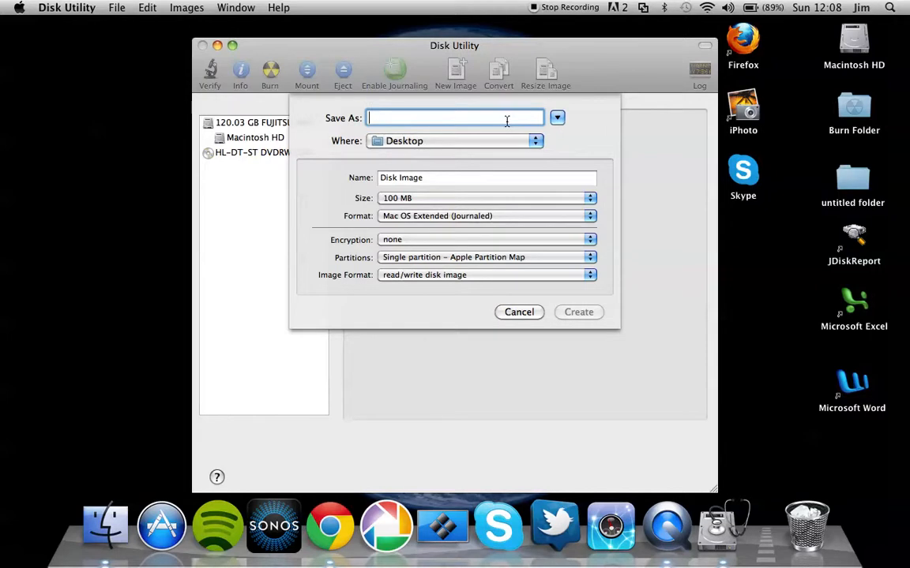
text(top s)
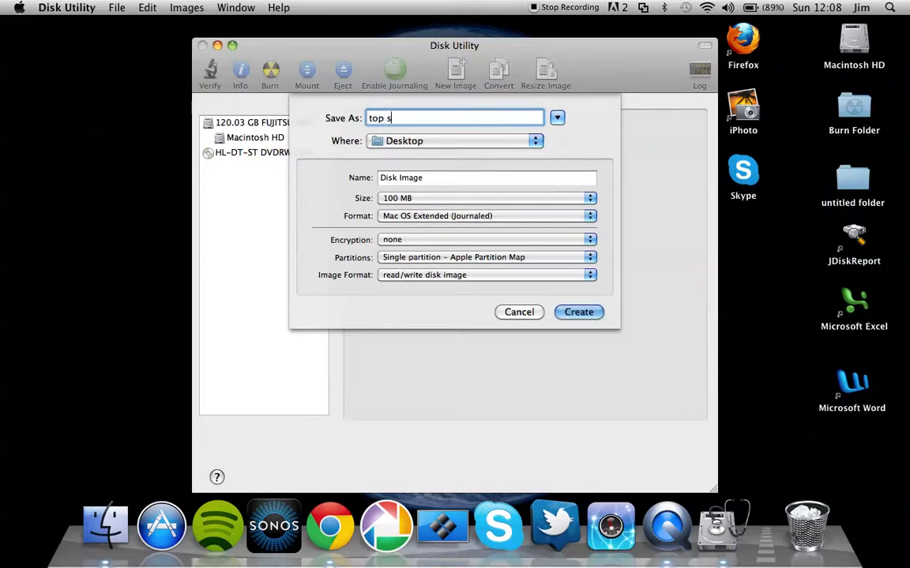
text(ecret)
click(432, 142)
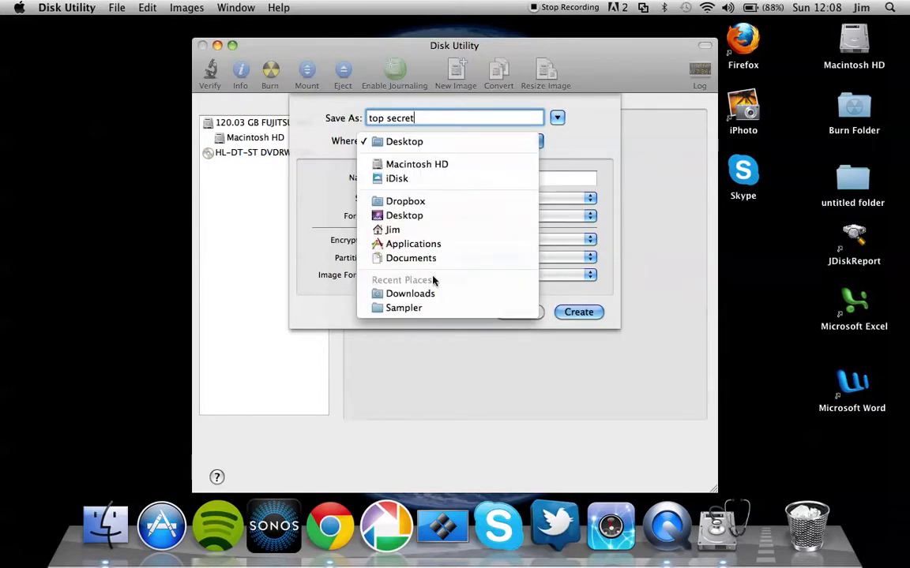
click(430, 142)
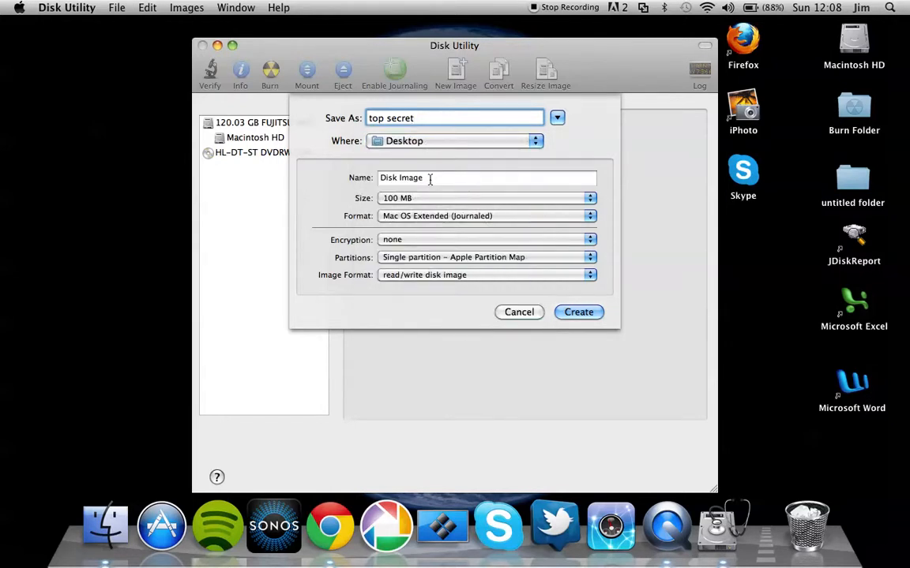
drag(448, 177, 378, 169)
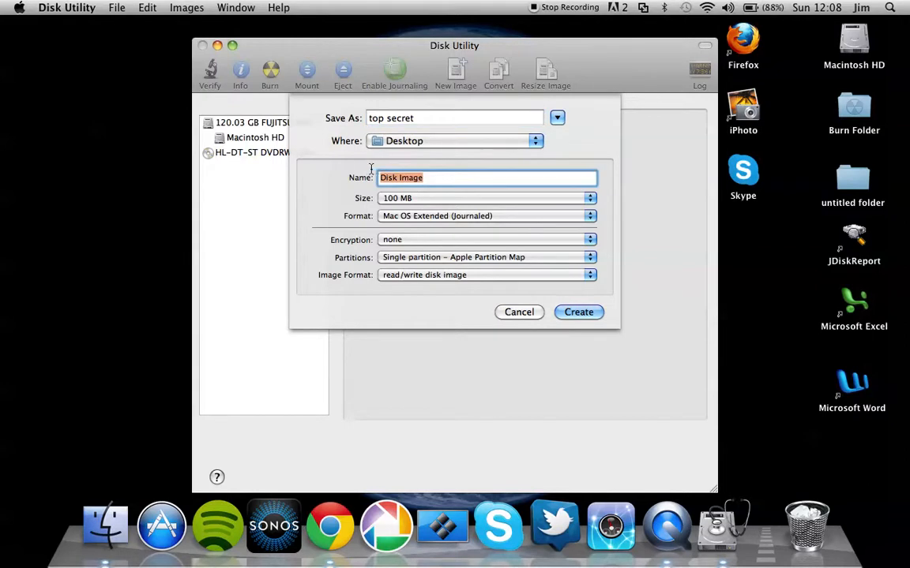
text(top secret)
Give the new disk image a custom size of 500 MB
click(508, 204)
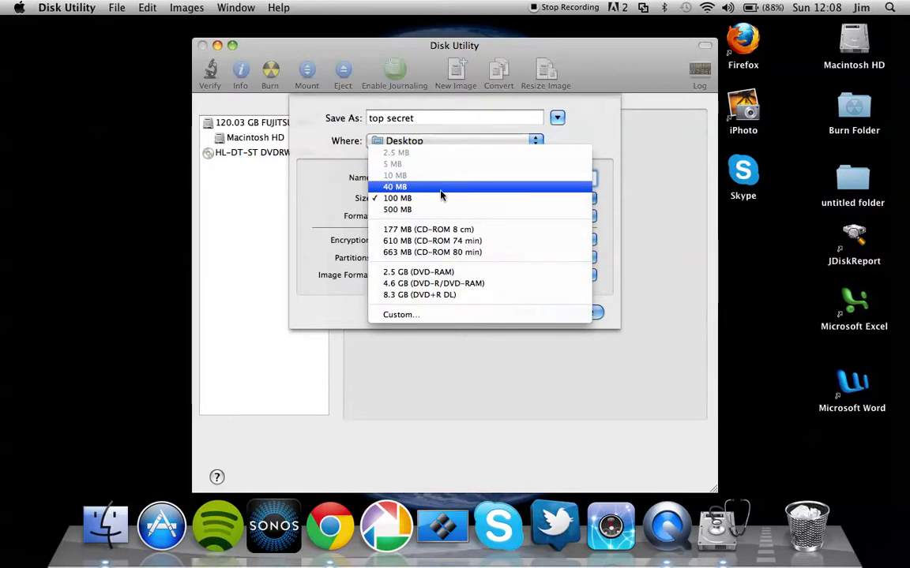
click(402, 316)
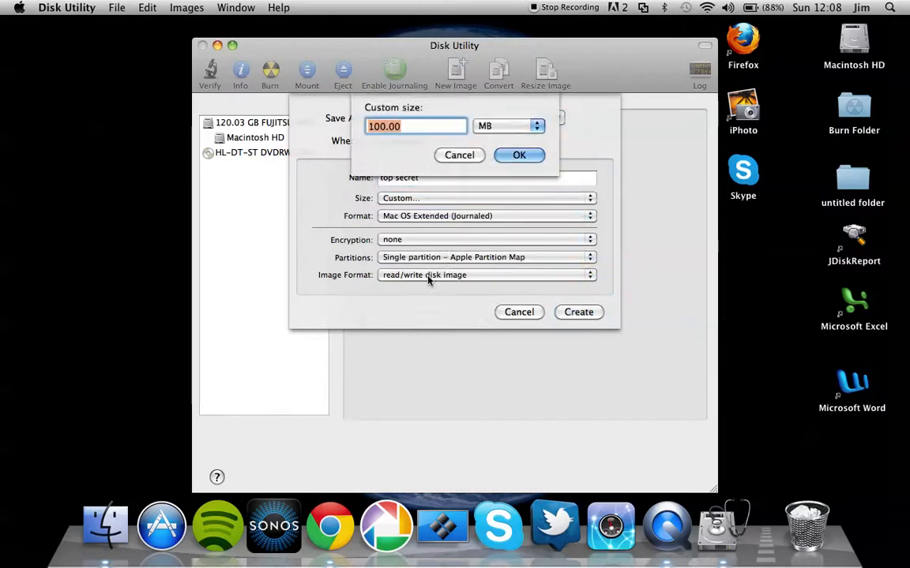
click(511, 125)
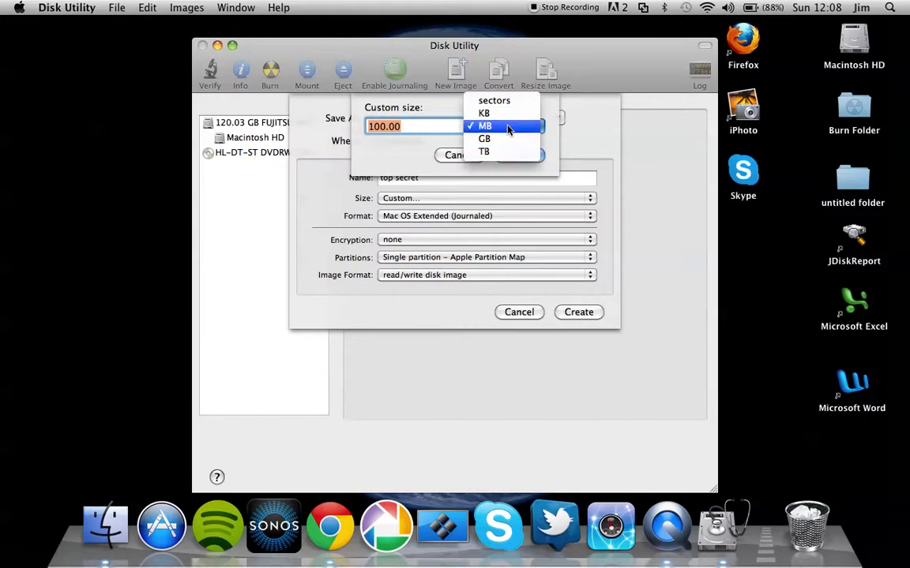
click(508, 127)
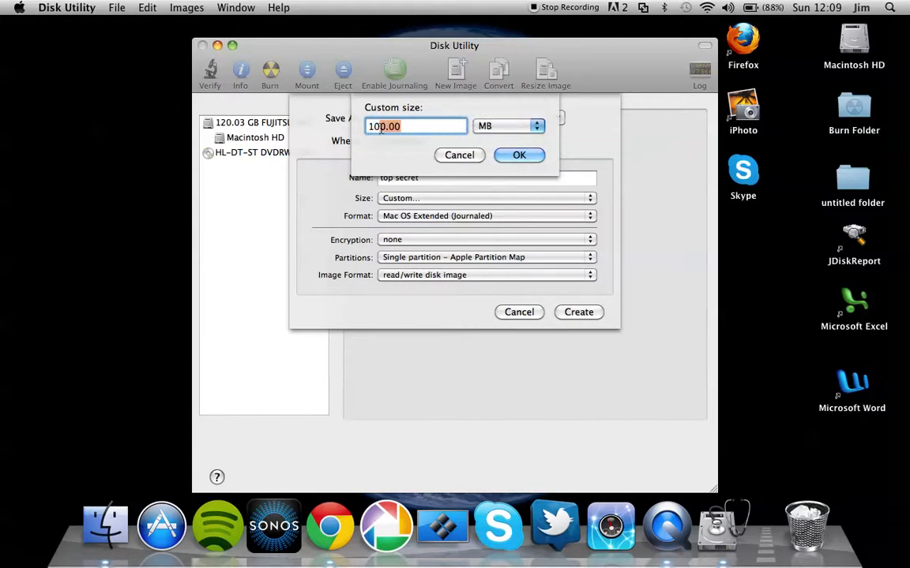
text(500)
click(521, 157)
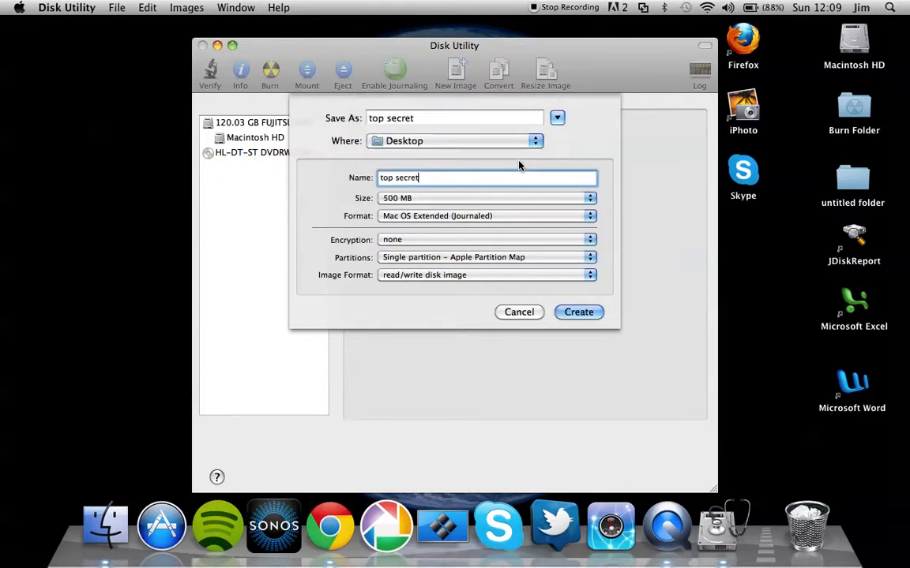
Try the 40 MB size for the disk image and settle on the preset 500 MB
click(485, 199)
click(462, 175)
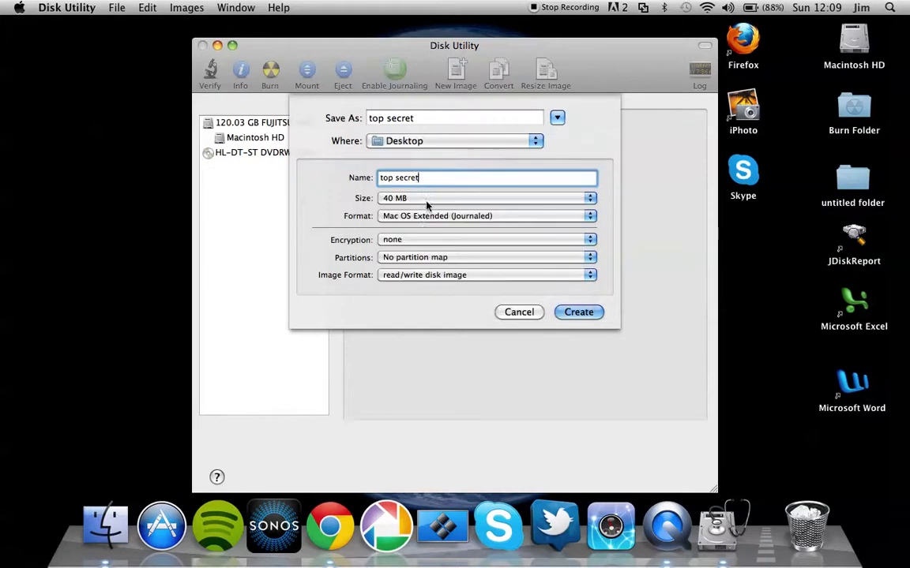
click(431, 198)
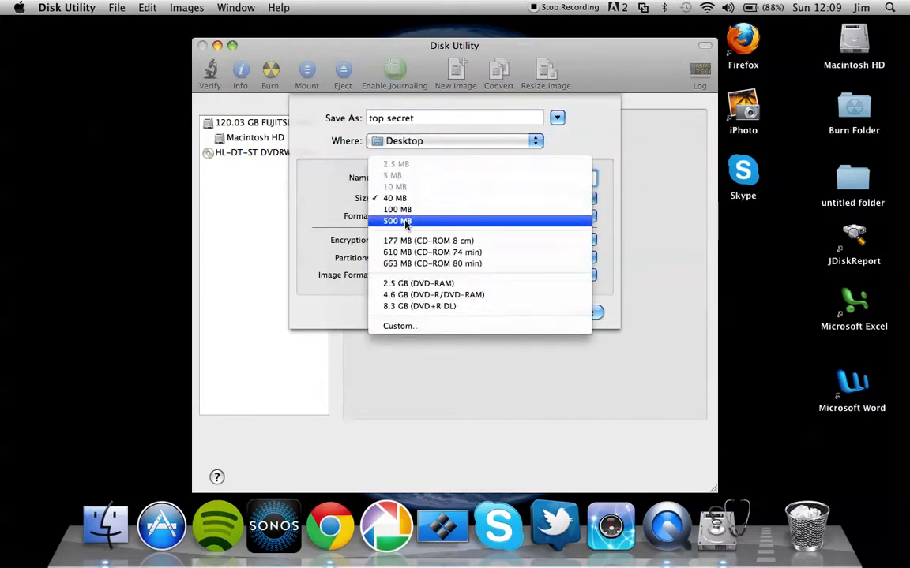
click(405, 221)
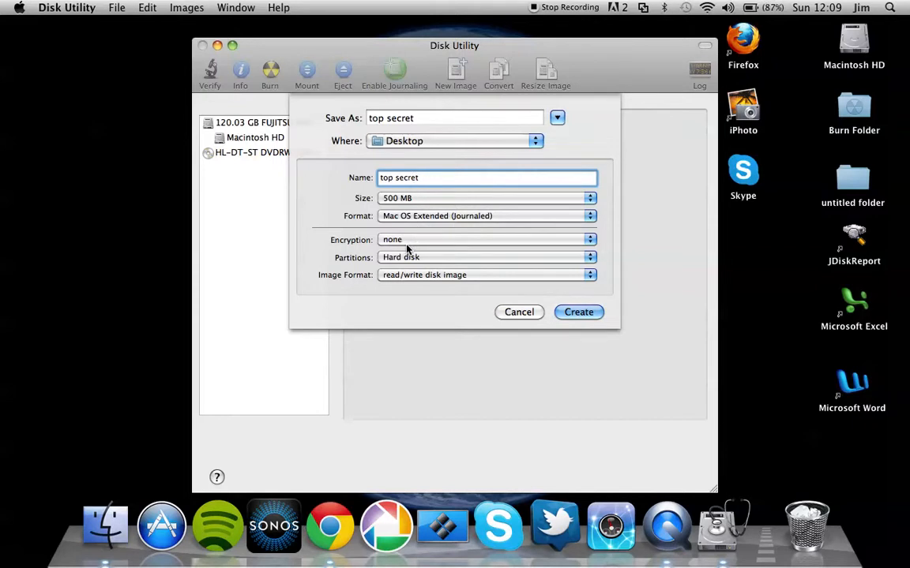
Choose 128-bit AES encryption, keep the Hard disk partition option, and create the disk image
click(422, 240)
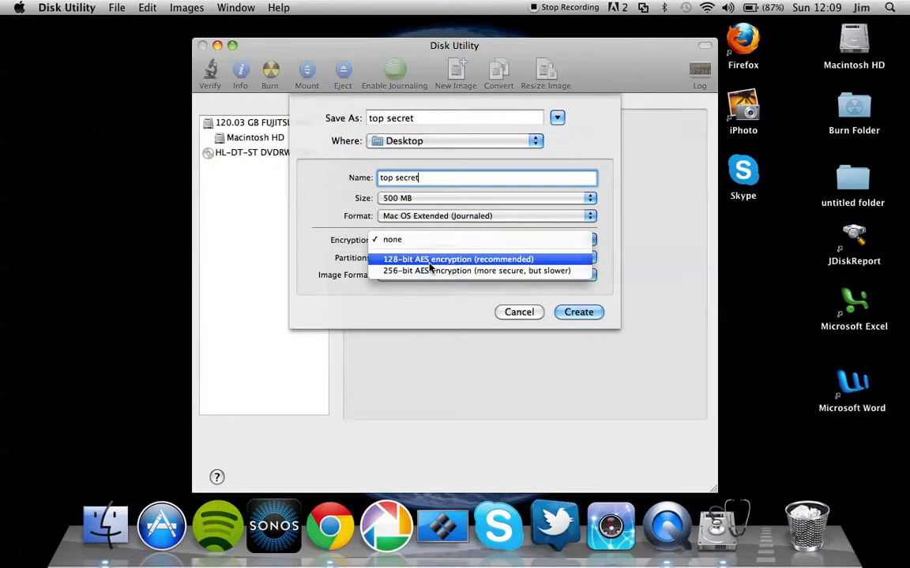
click(431, 263)
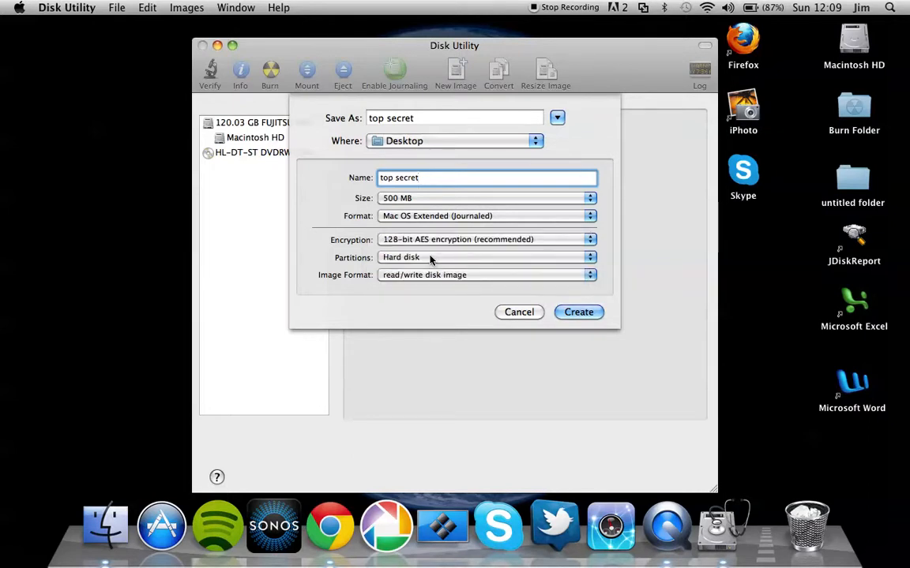
click(427, 261)
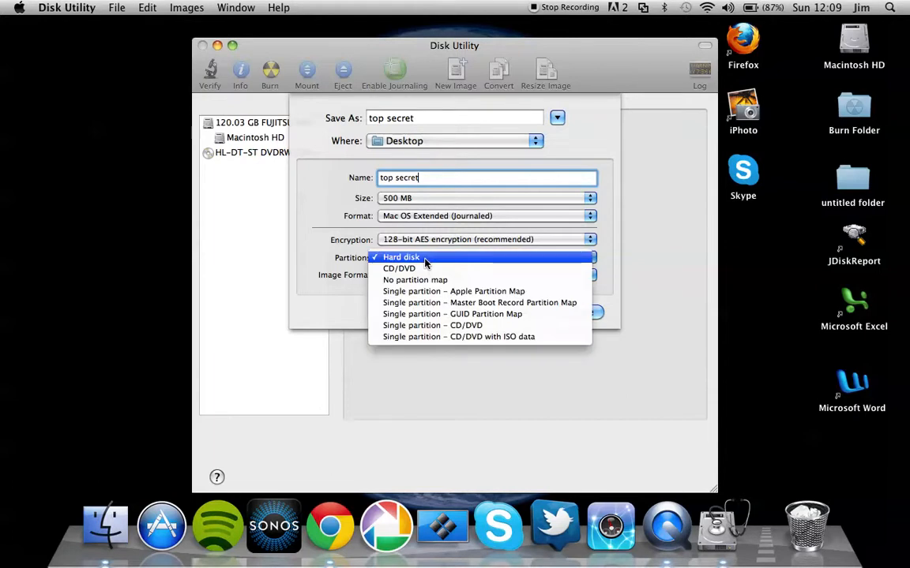
click(425, 260)
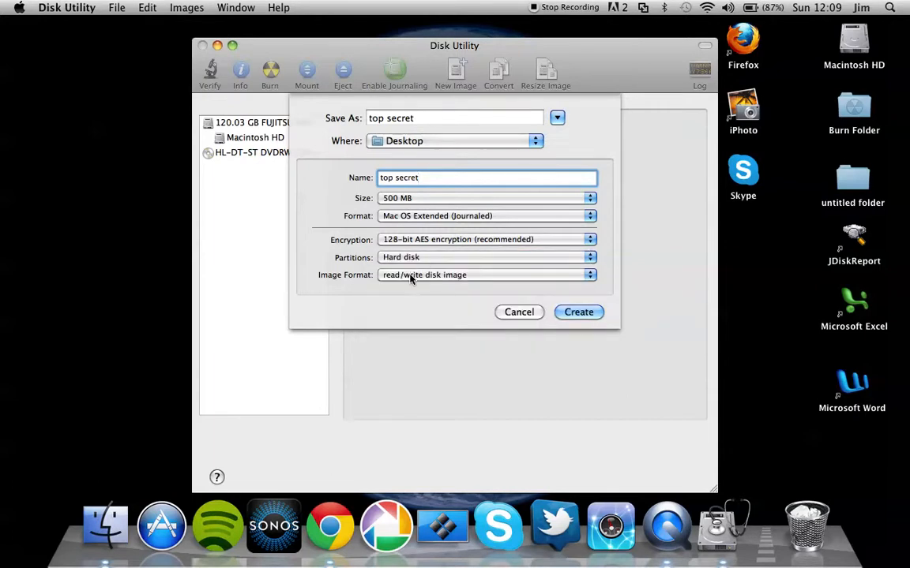
click(577, 313)
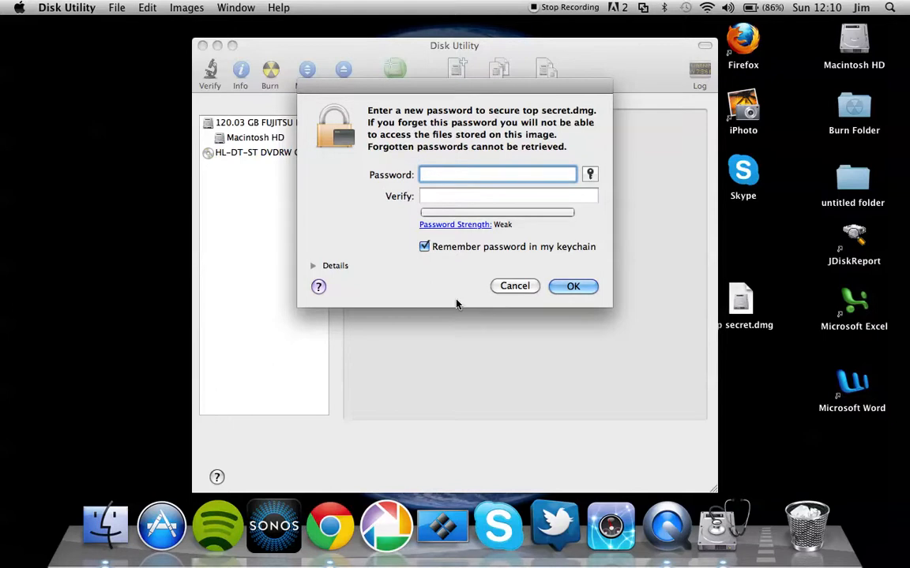
Enter and verify the disk image password, and turn off remembering it in the keychain
text(•••••)
key(Tab)
text(•••••)
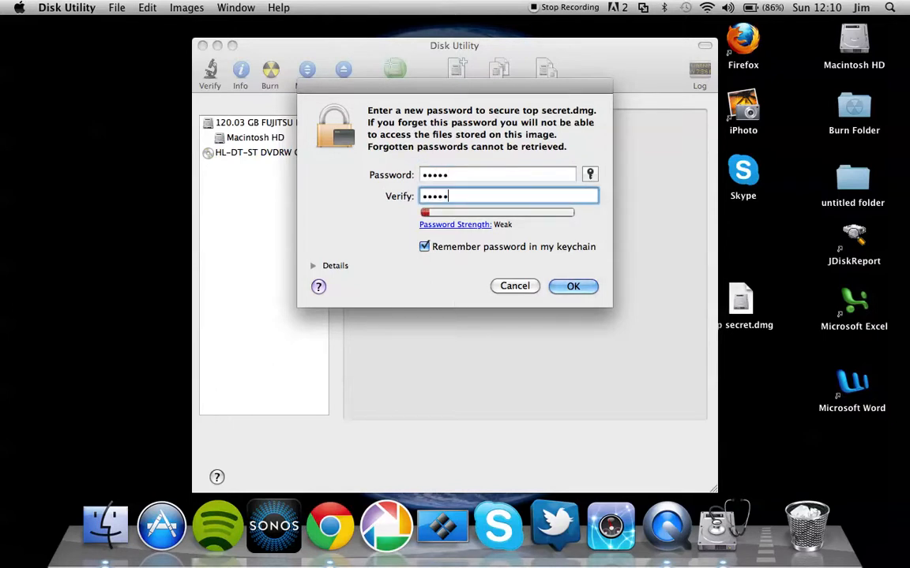
click(424, 248)
click(573, 286)
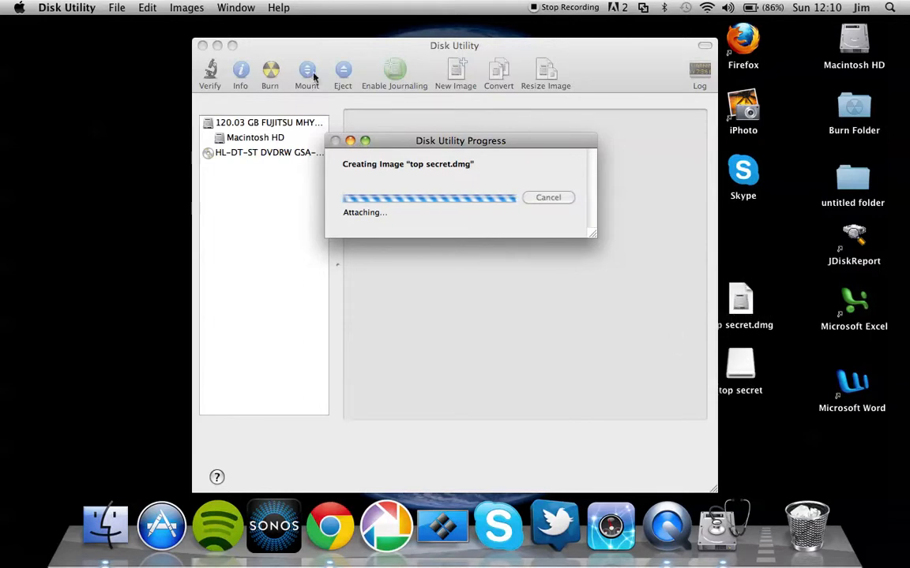
Minimize the Disk Utility window and eject the mounted top secret volume from the desktop
click(217, 45)
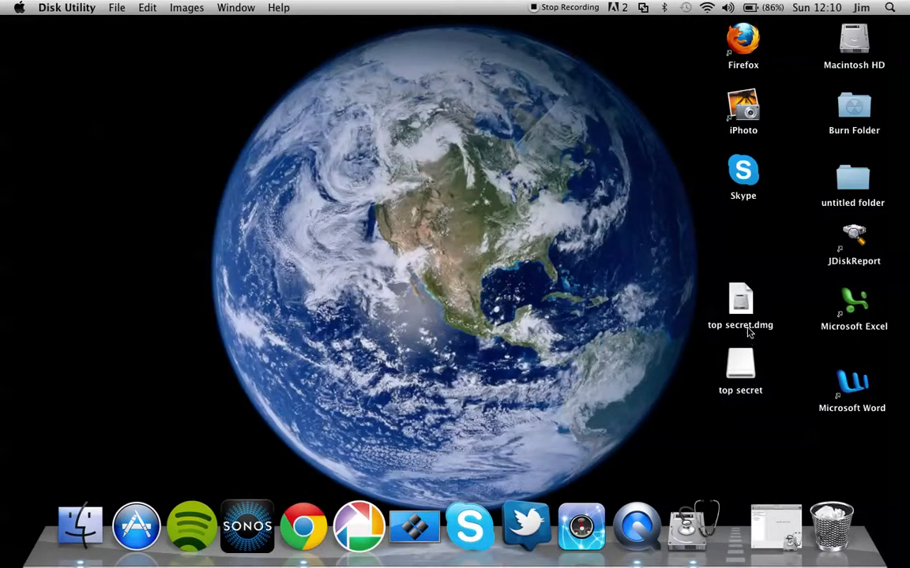
click(746, 367)
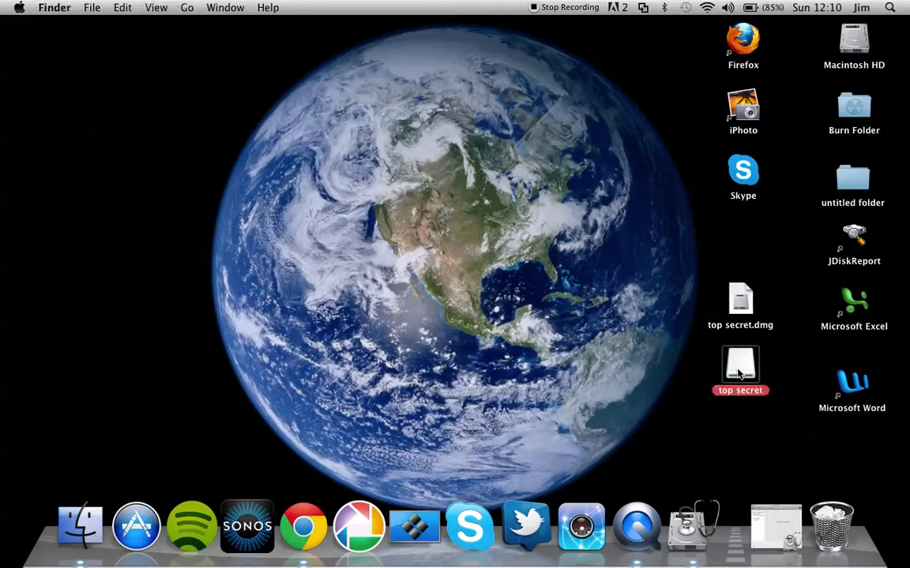
click(629, 370)
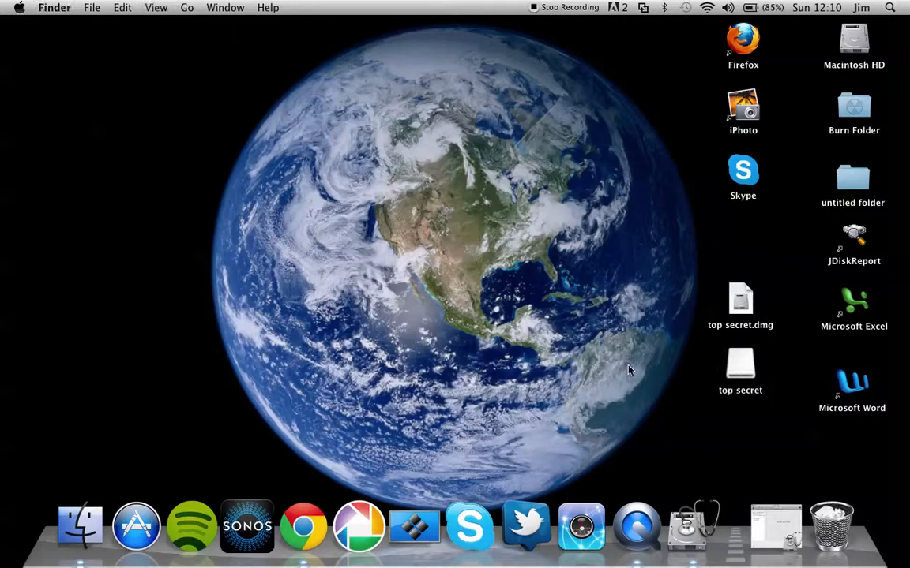
right_click(740, 385)
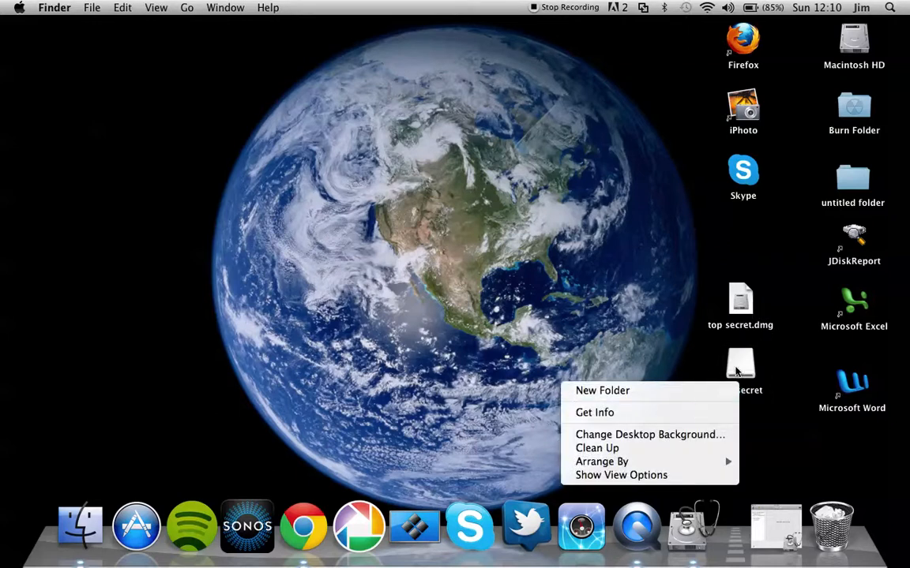
right_click(738, 370)
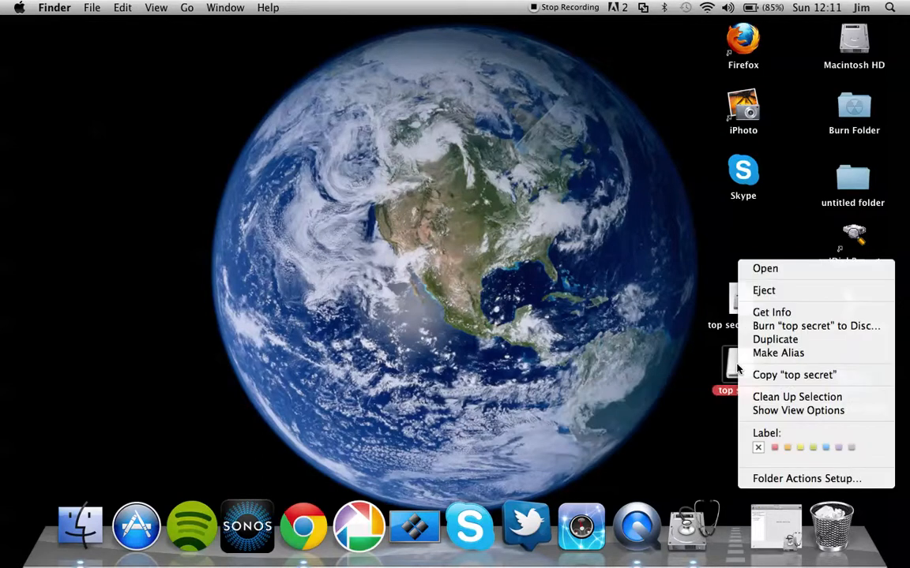
click(801, 294)
Move the top secret.dmg file to the middle of the desktop and clear the selection
mouse_move(732, 295)
mouse_down()
mouse_move(358, 208)
mouse_move(384, 250)
mouse_up()
drag(318, 227, 592, 370)
click(532, 364)
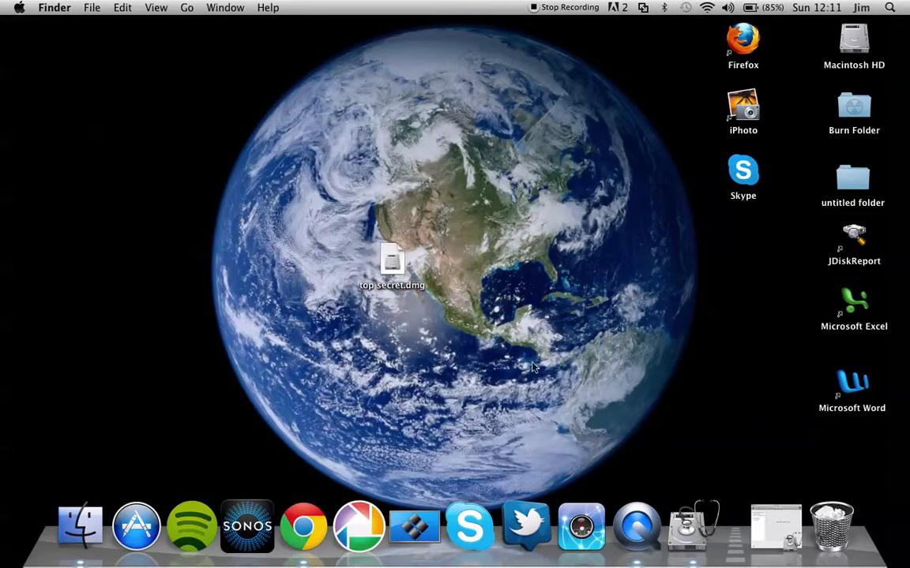
Unlock top secret.dmg with its image password and open the mounted volume after placing it beside the file
double_click(390, 261)
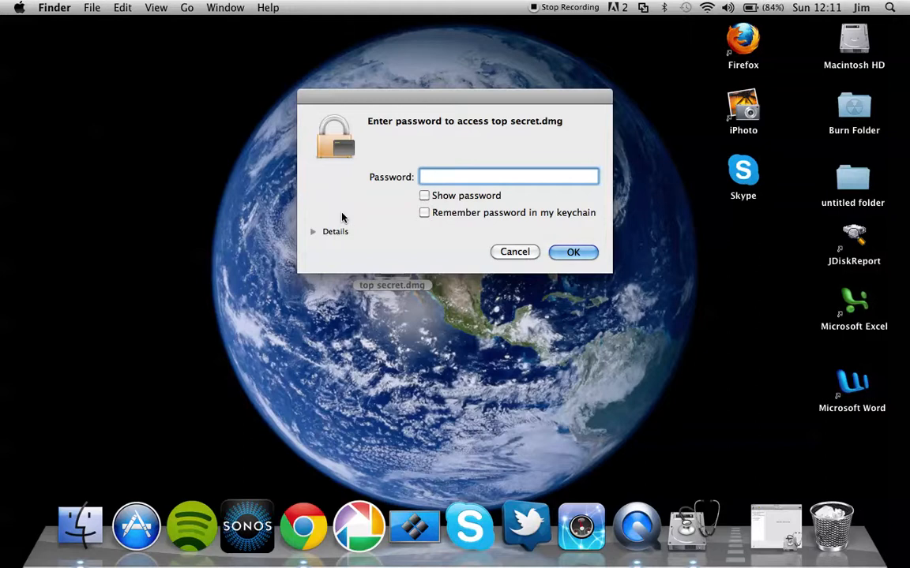
text(•••••)
click(585, 254)
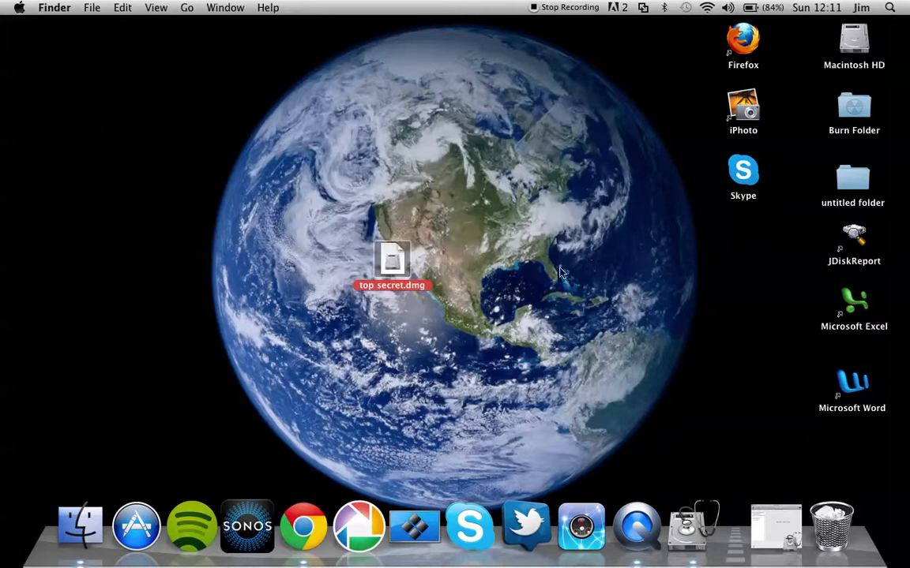
drag(734, 368, 458, 275)
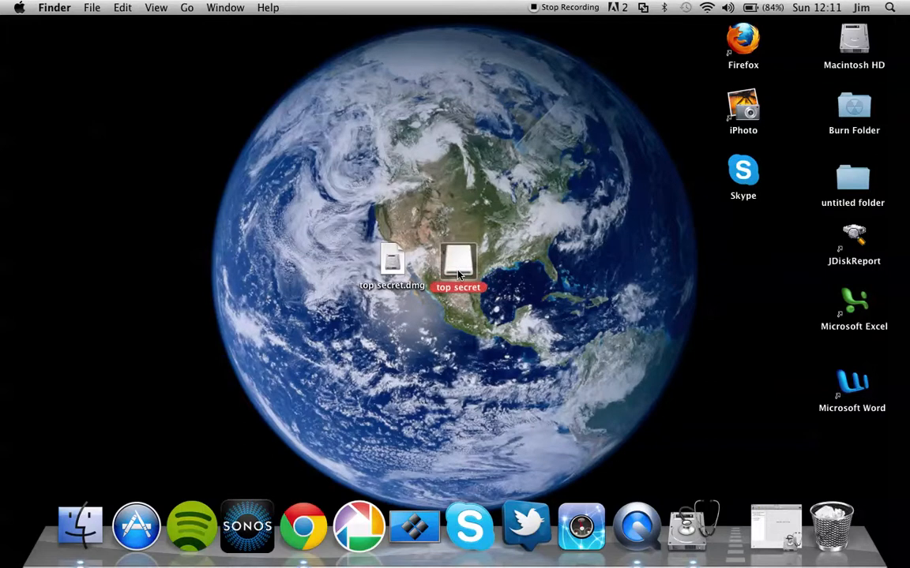
double_click(458, 268)
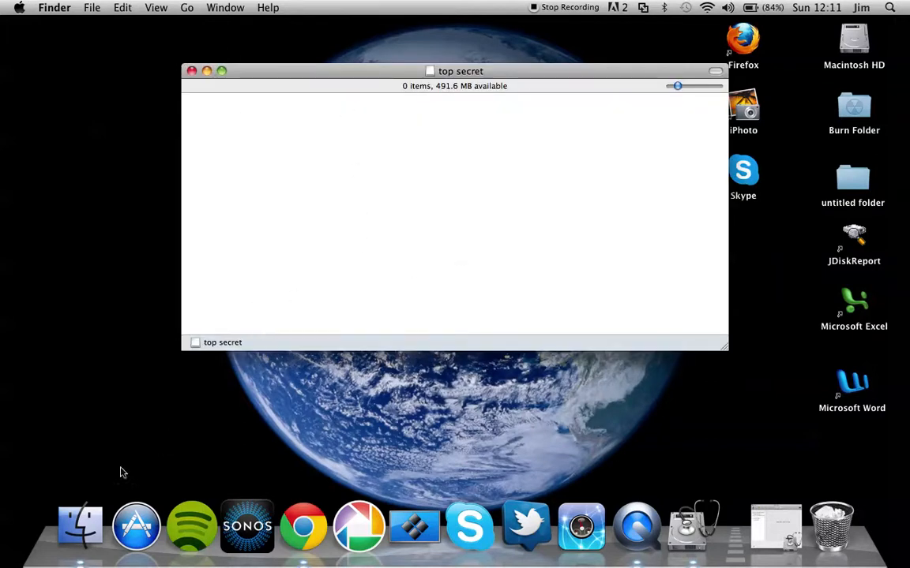
Create a new folder on the desktop named "billy youtube"
right_click(29, 327)
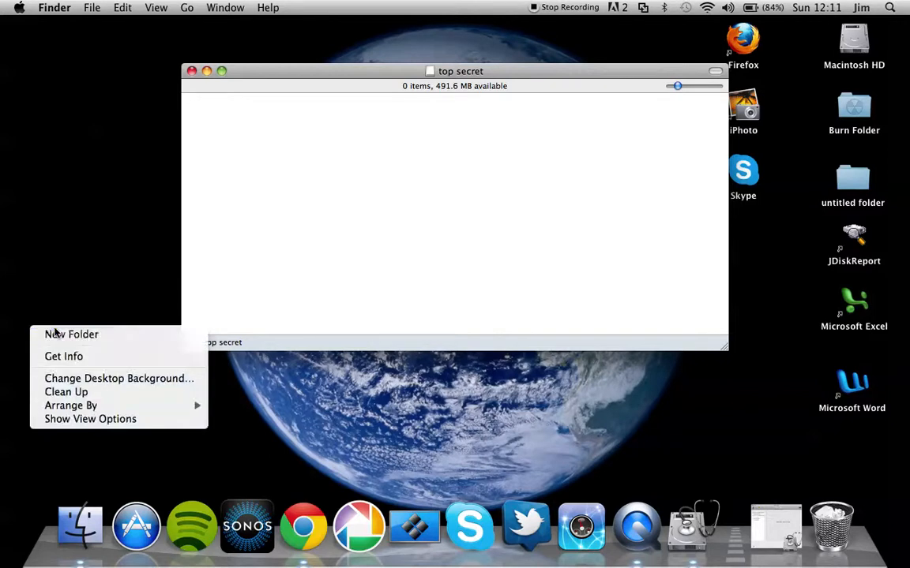
click(55, 334)
text(billy youtube)
key(Escape)
Copy the "billy youtube" folder into the top secret volume and open the copy
drag(41, 333, 262, 132)
double_click(262, 132)
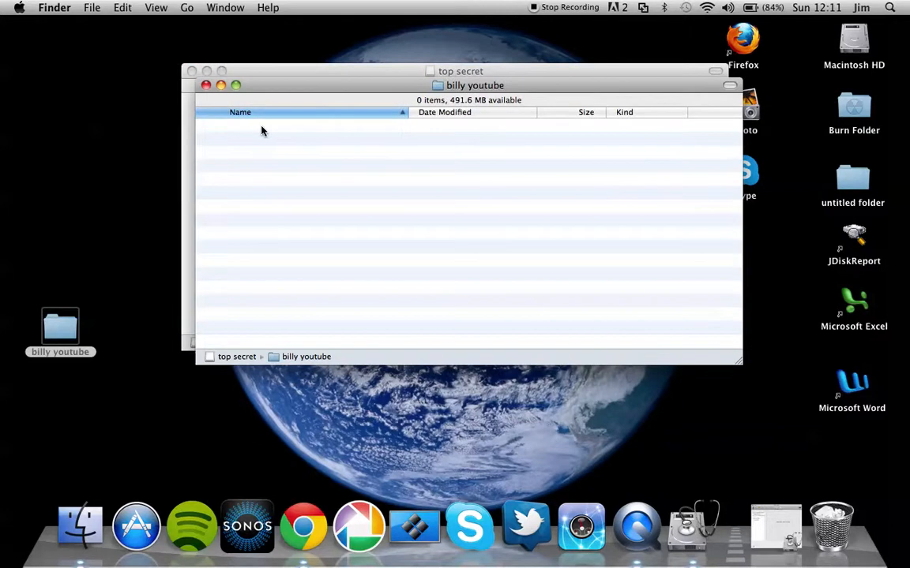
Copy the "billy youtube" folder from the top secret volume to the desktop, replacing the existing folder, and close the volume's window
click(205, 84)
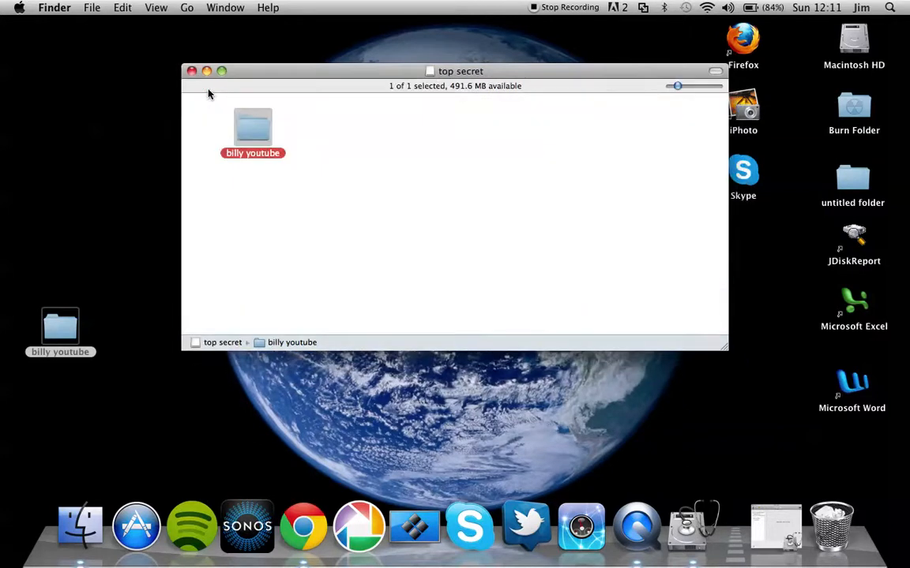
click(335, 152)
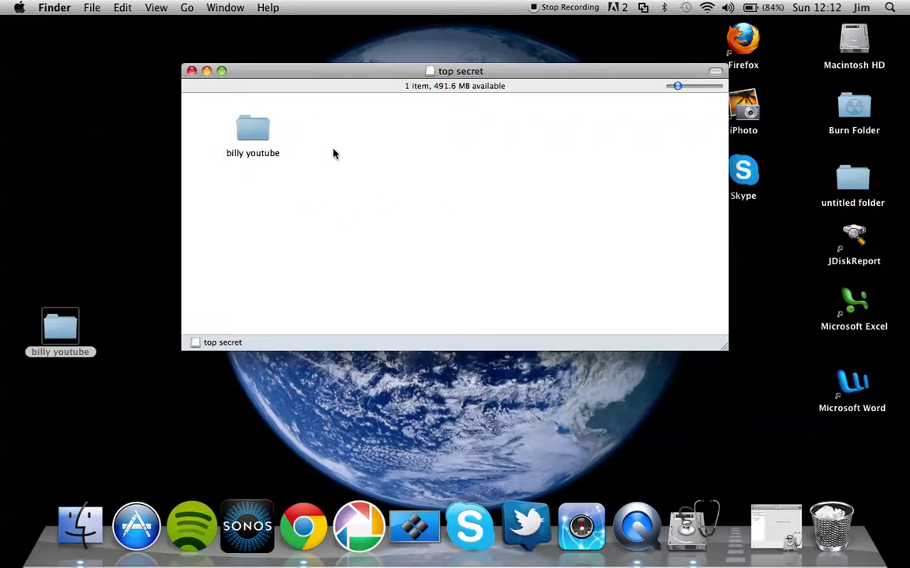
drag(251, 126, 96, 178)
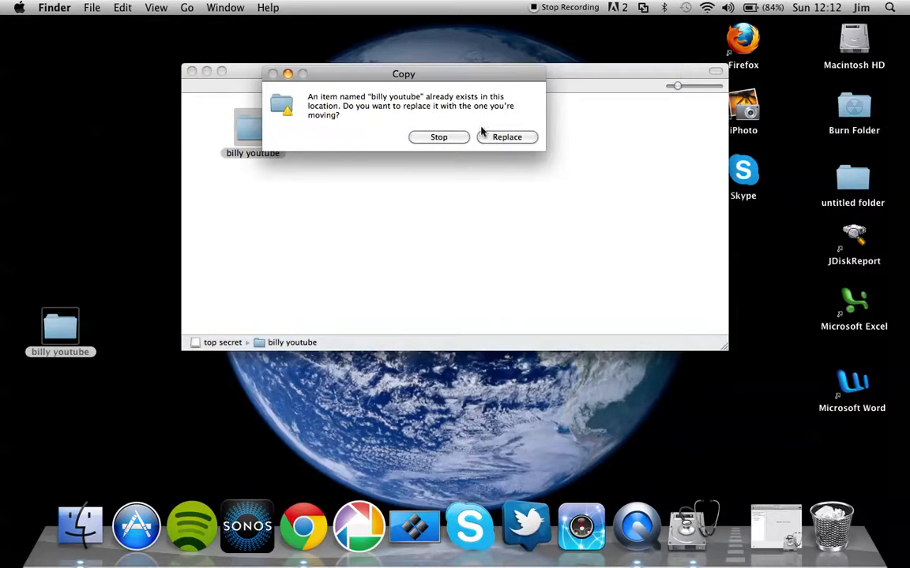
click(508, 137)
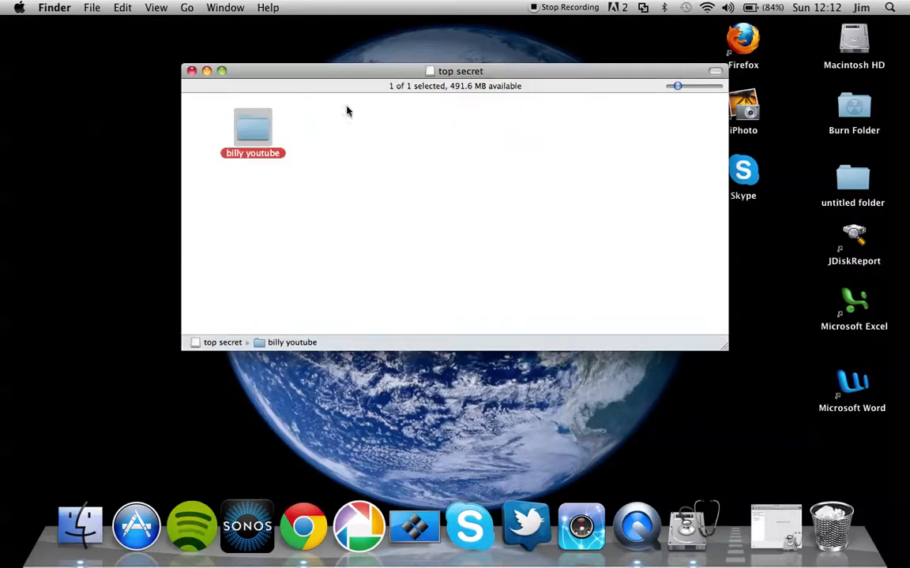
click(190, 72)
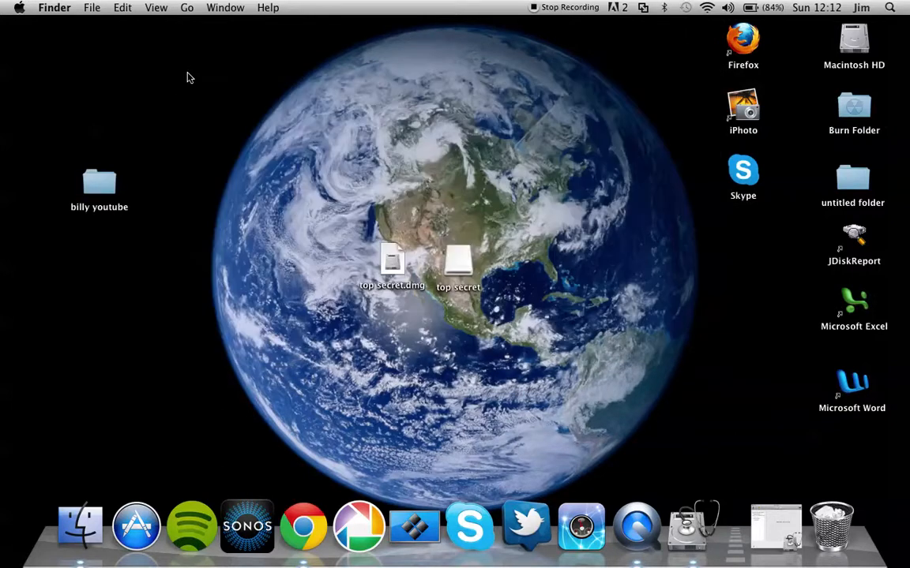
drag(300, 200, 575, 274)
click(574, 274)
drag(620, 346, 257, 181)
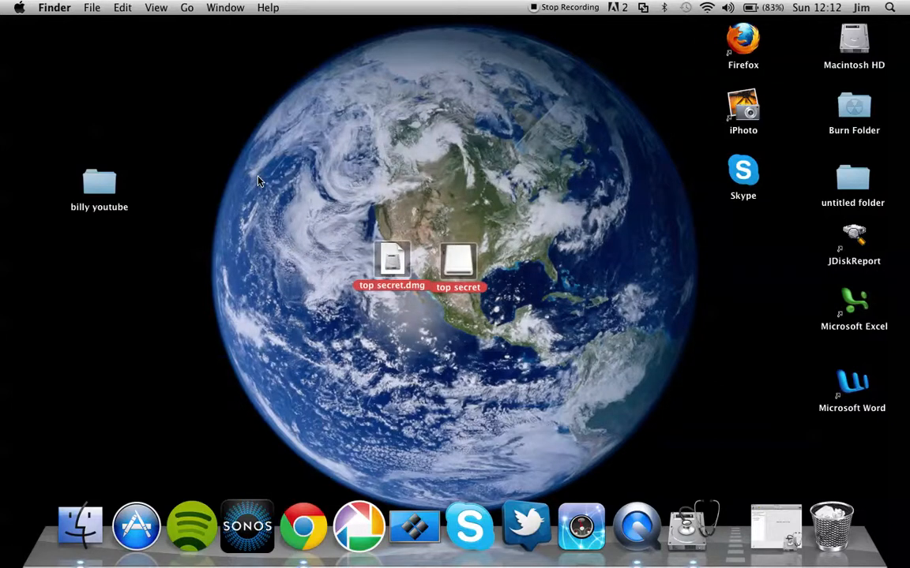
click(526, 215)
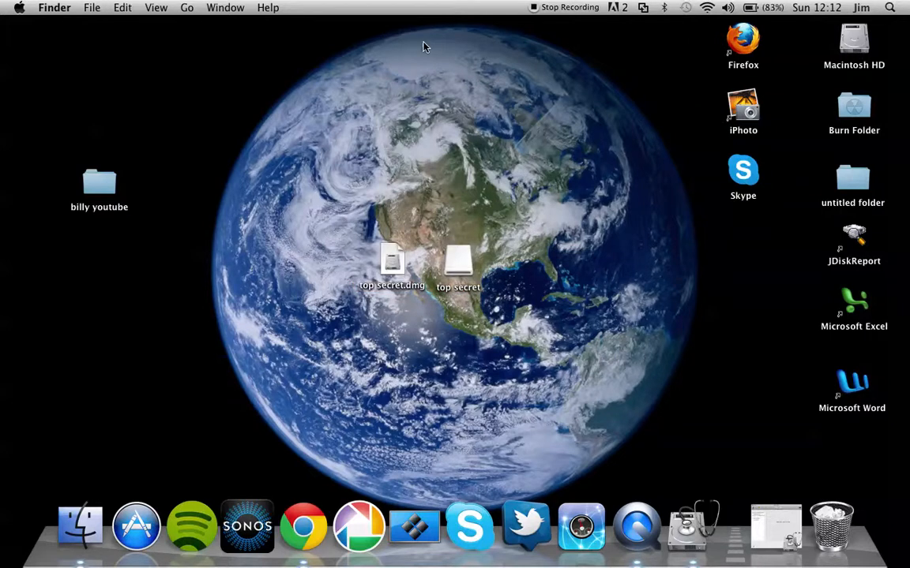